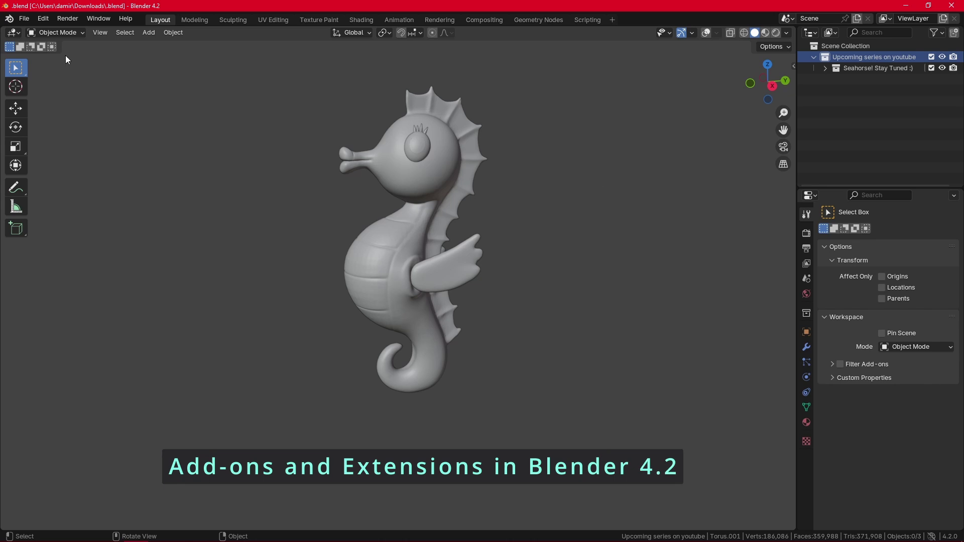
# Step: Open Edit > Preferences on Add-ons and expand Missing Built-in Add-ons to show F2 and LoopTools
pyautogui.click(43, 19)
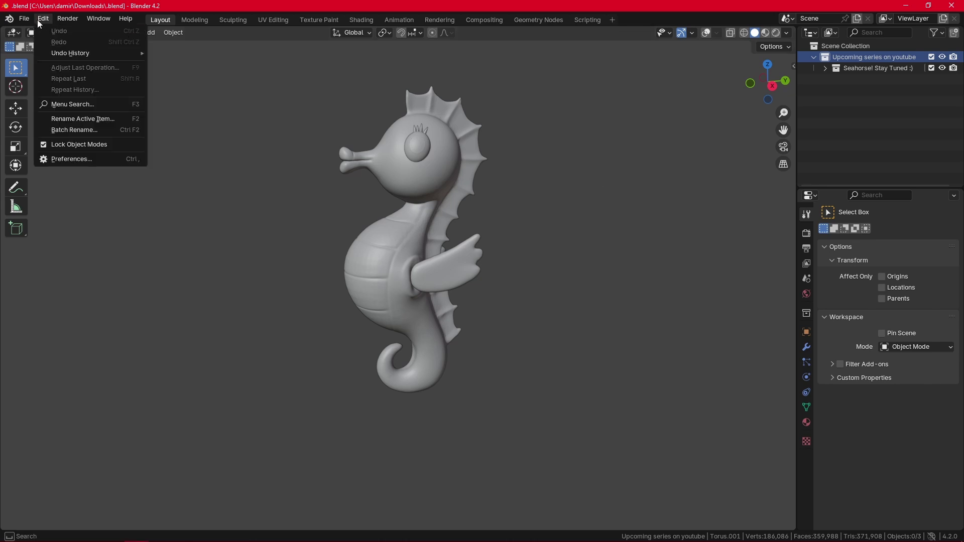
pyautogui.click(67, 157)
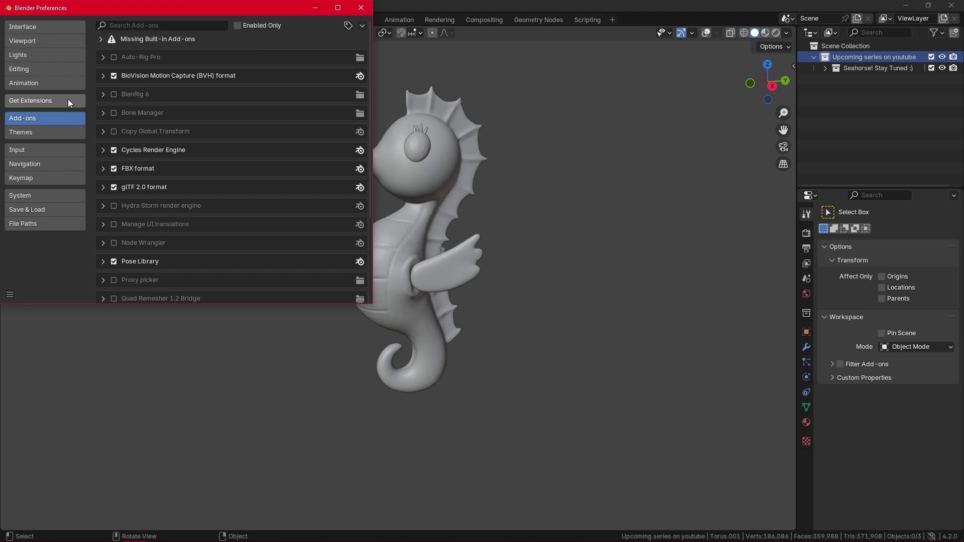
pyautogui.click(68, 98)
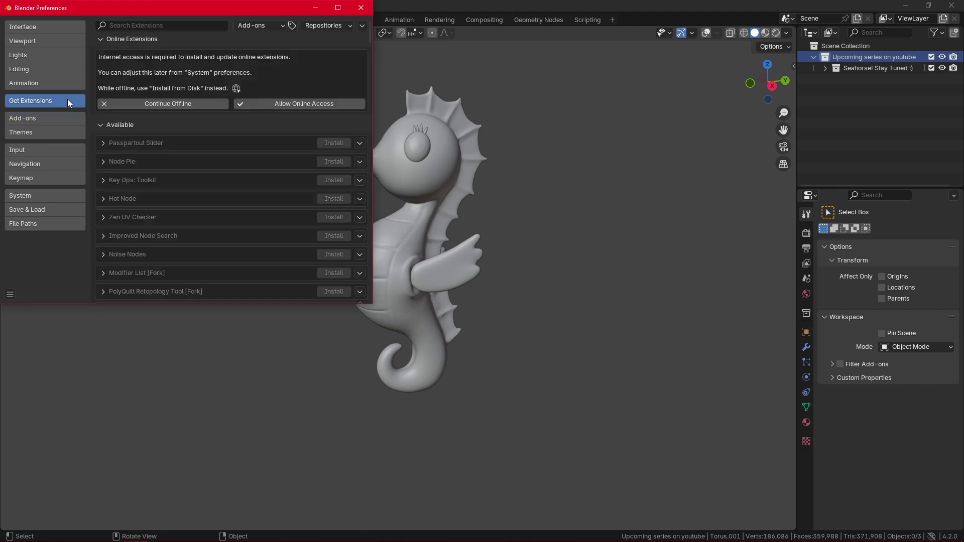
pyautogui.click(58, 116)
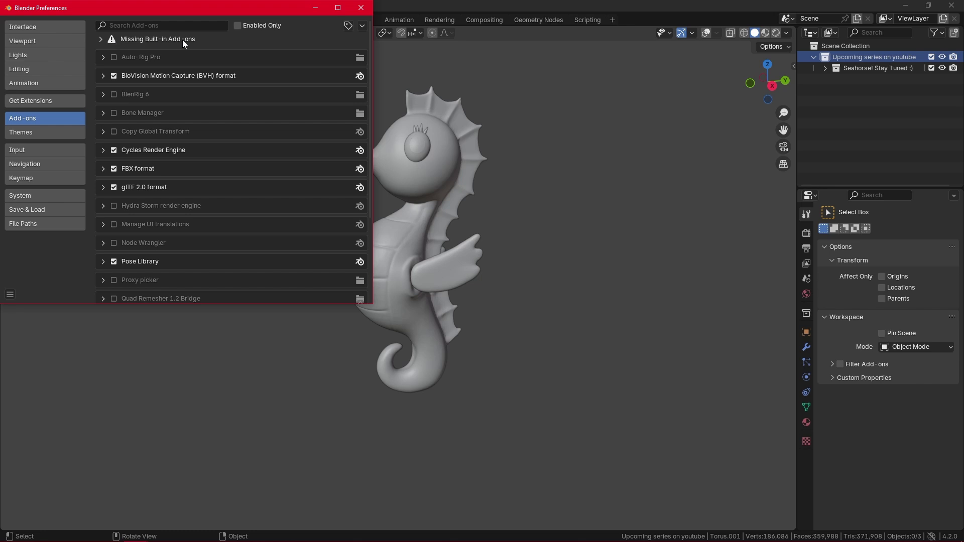
pyautogui.click(101, 39)
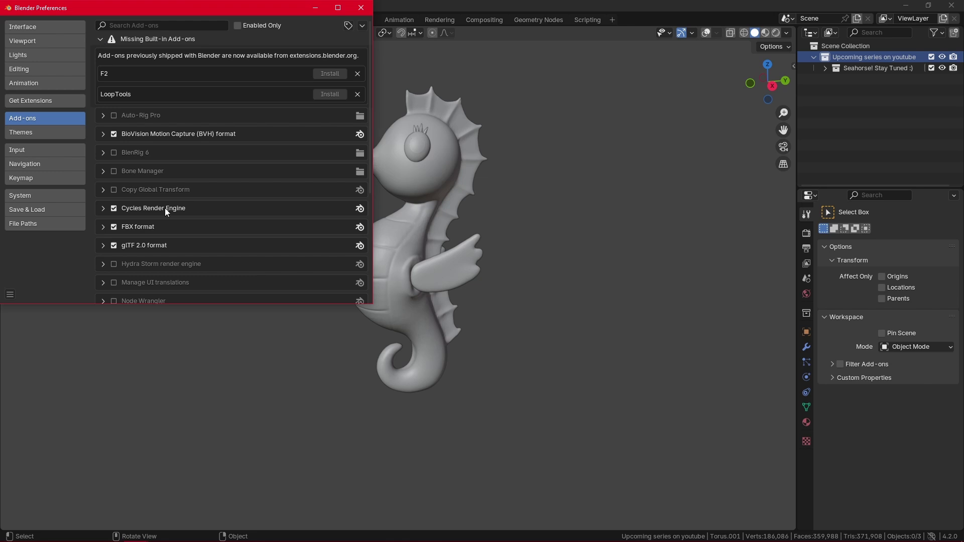
# Step: Collapse Missing Built-in Add-ons, glance at Cycles' details, and uncheck BioVision Motion Capture (BVH) format
pyautogui.click(104, 41)
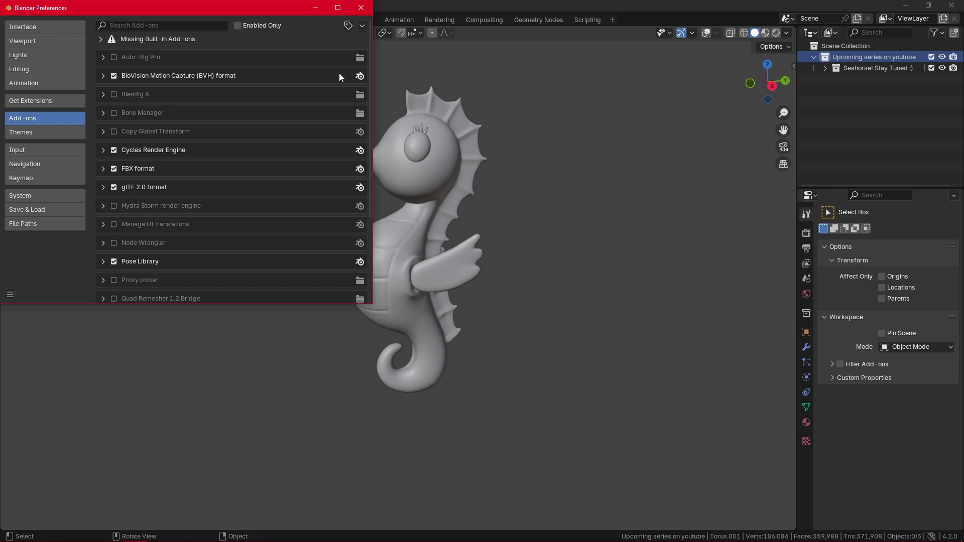
pyautogui.click(103, 150)
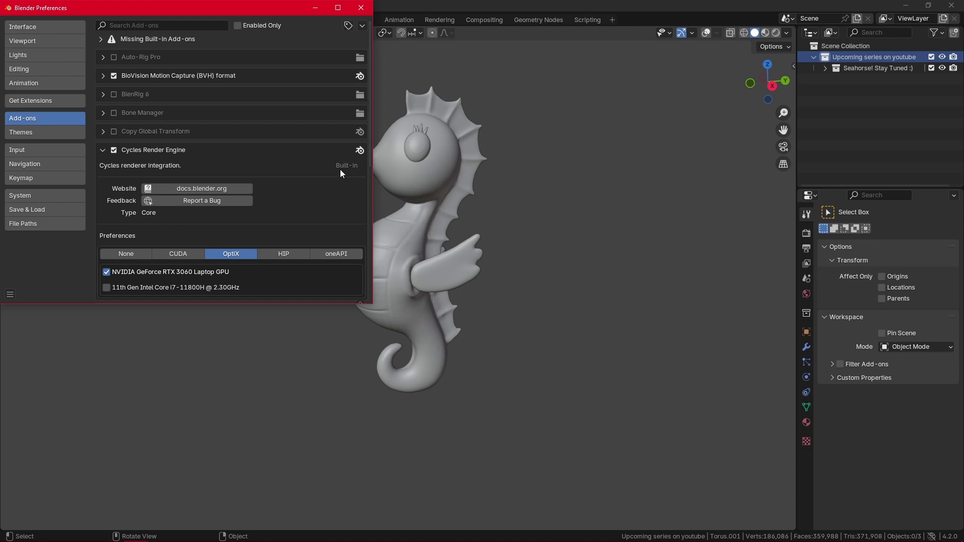
pyautogui.click(103, 151)
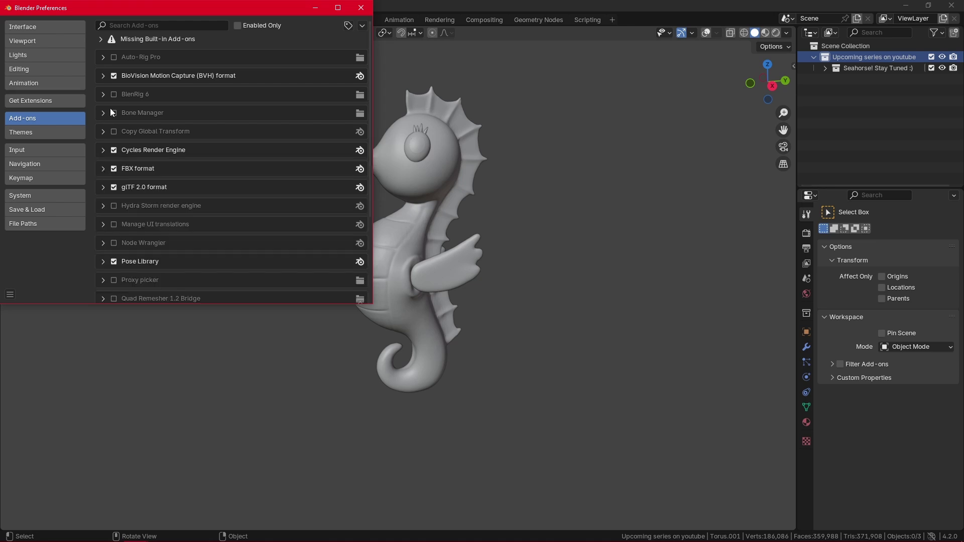
pyautogui.click(114, 76)
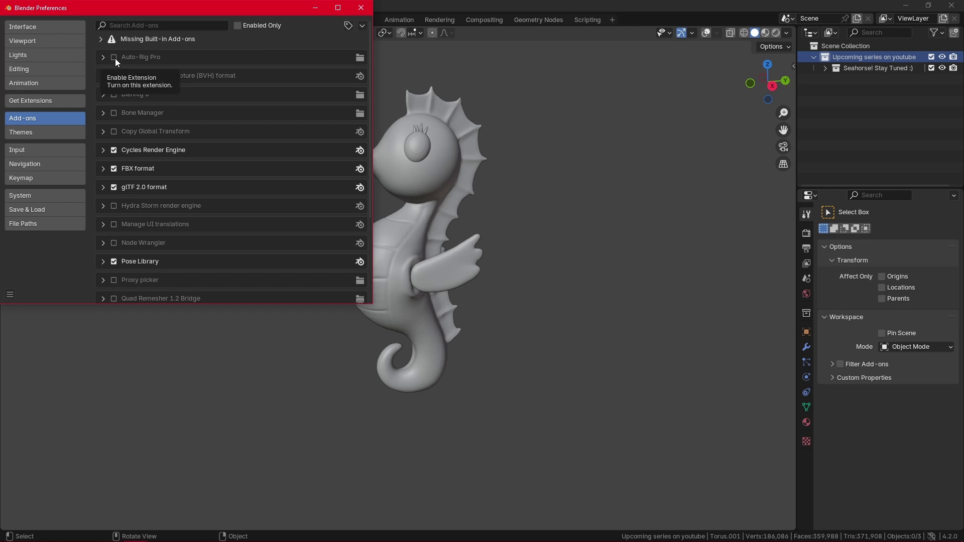
pyautogui.click(360, 60)
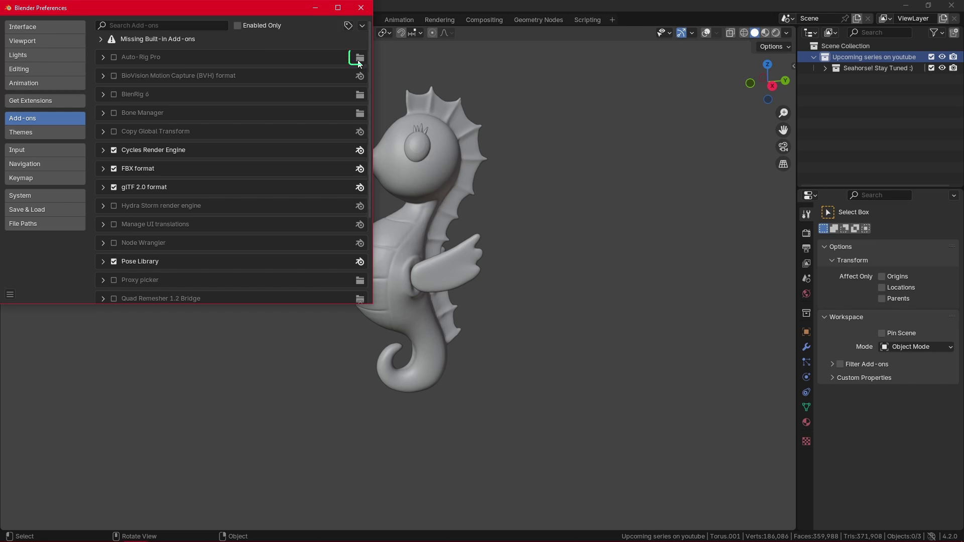
pyautogui.click(111, 59)
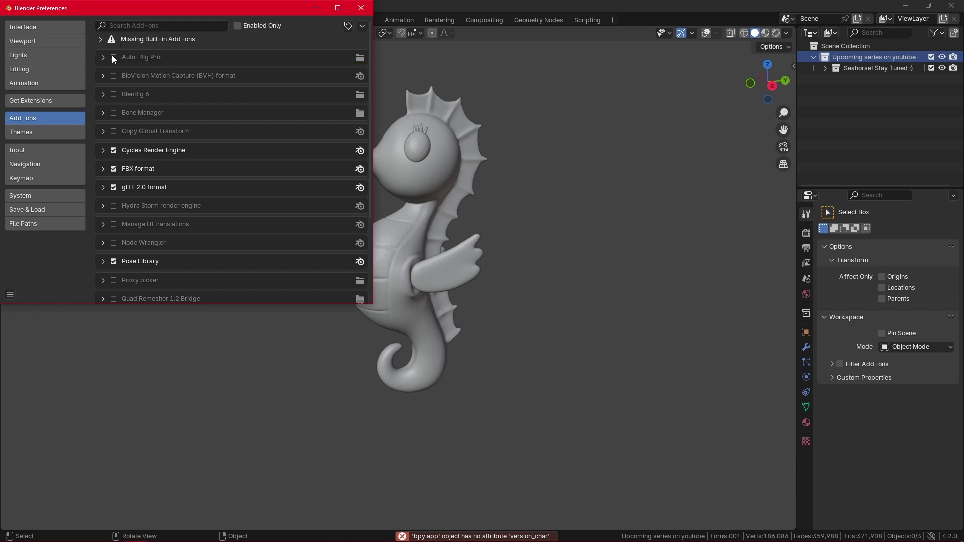
pyautogui.click(113, 55)
pyautogui.click(113, 113)
pyautogui.click(106, 112)
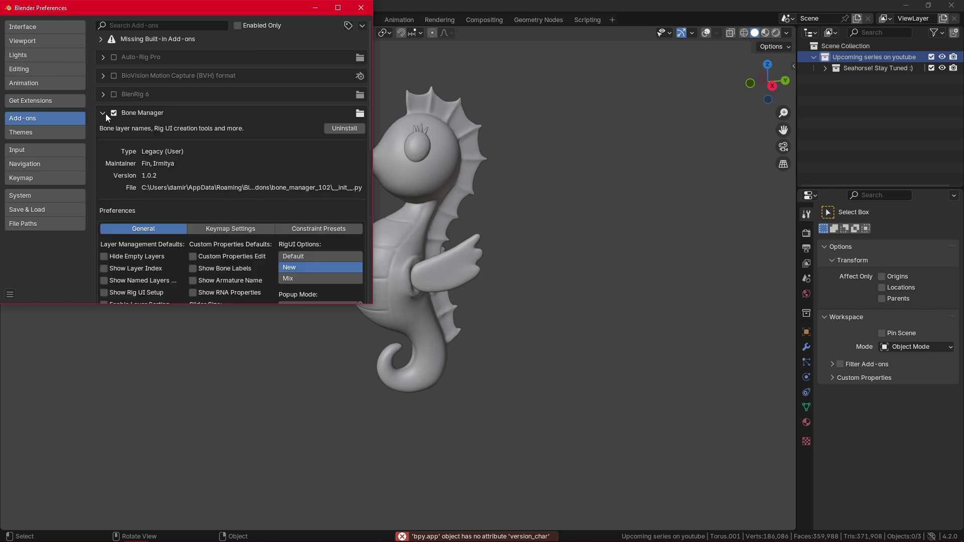
pyautogui.scroll(-5, 153, 134)
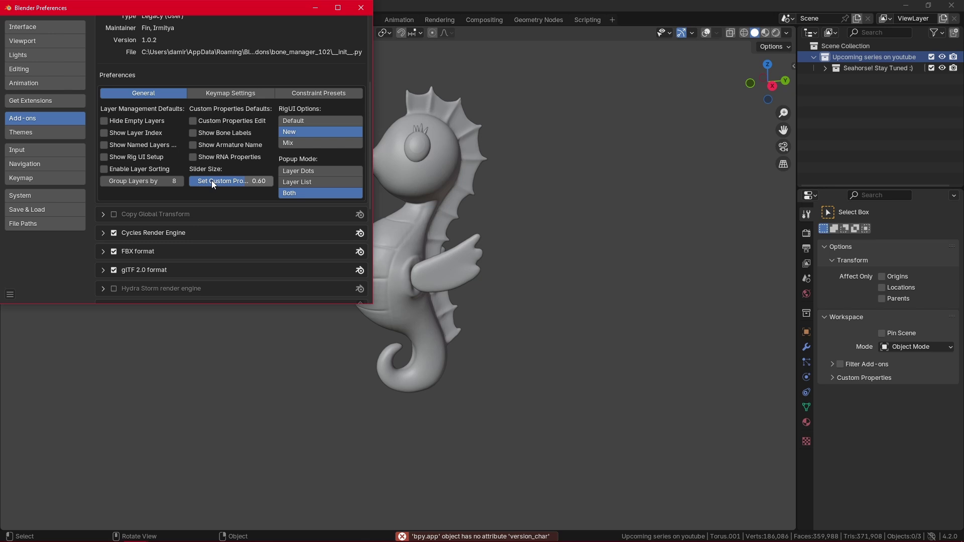
pyautogui.scroll(5, 212, 180)
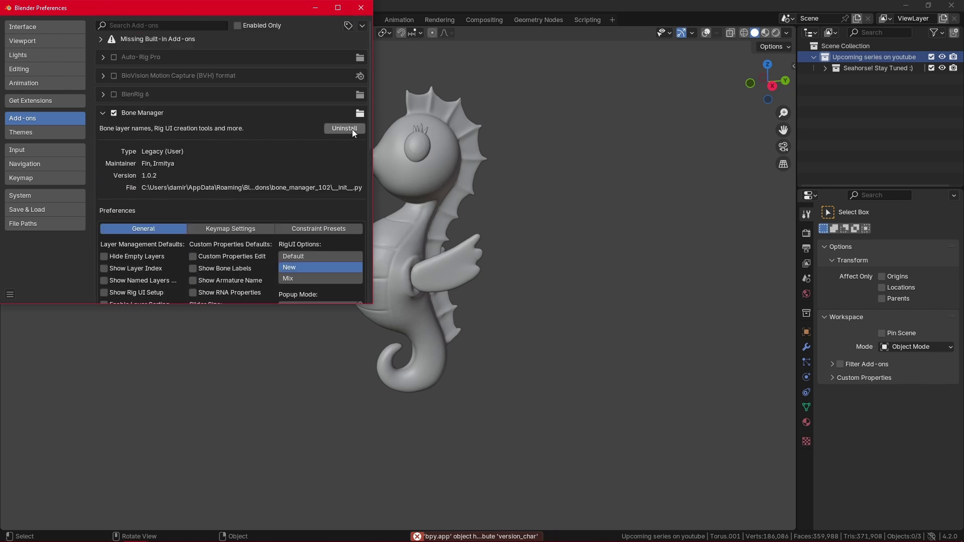
pyautogui.click(112, 113)
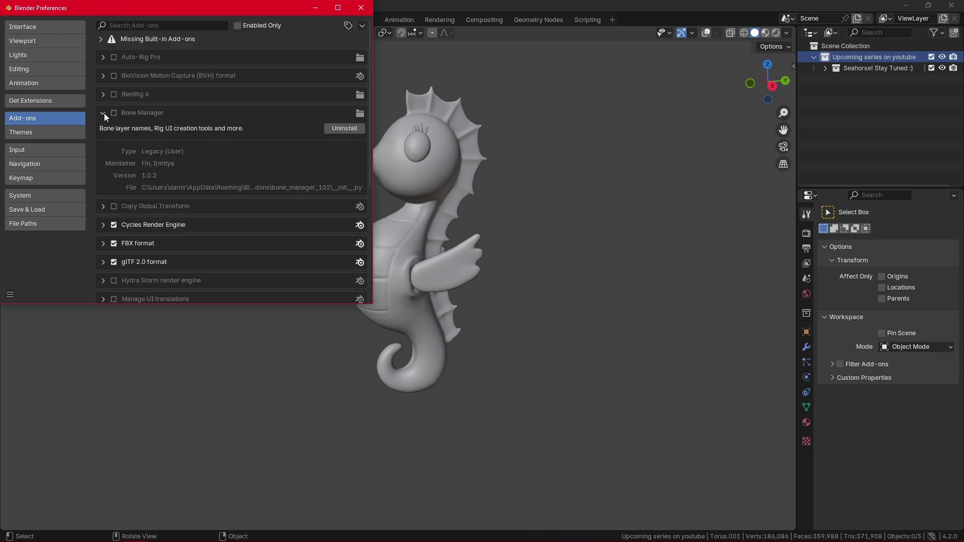
pyautogui.click(104, 113)
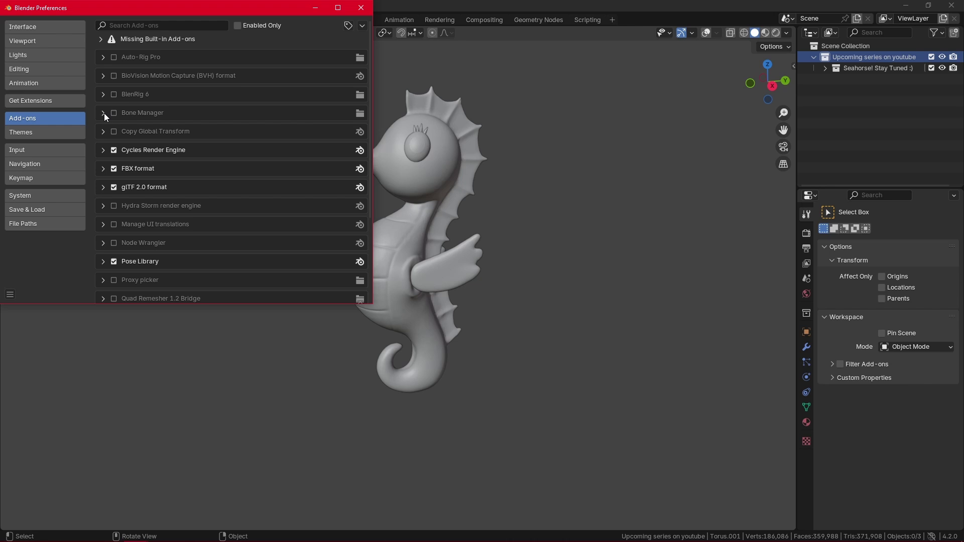
# Step: Switch to Get Extensions and browse the Available list, including Node Pie and Hot Node
pyautogui.click(66, 101)
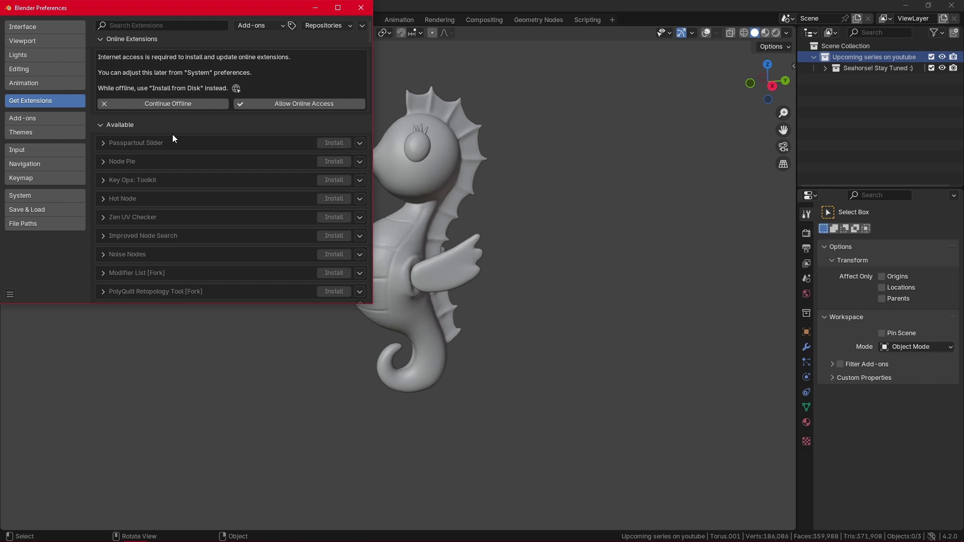
pyautogui.scroll(-3, 173, 134)
pyautogui.scroll(3, 191, 133)
pyautogui.scroll(-3, 163, 152)
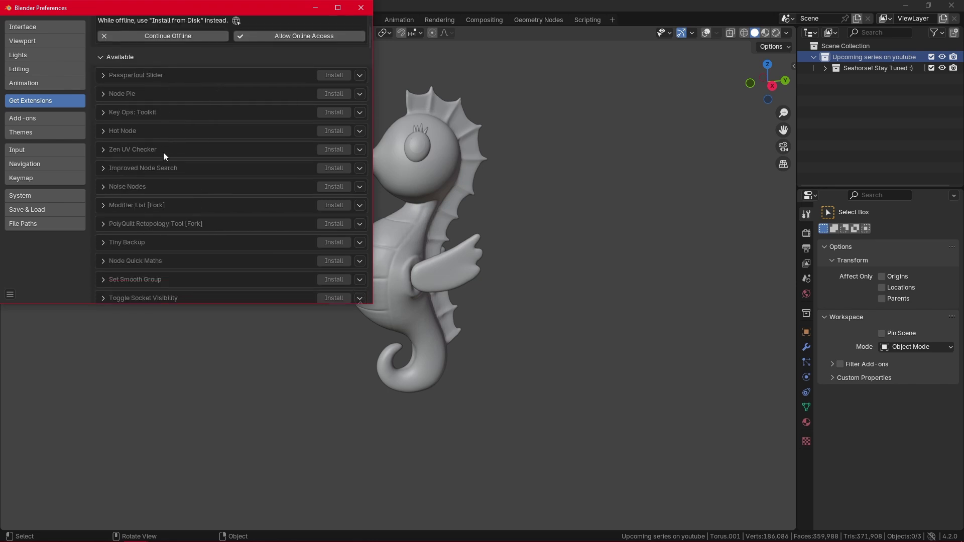
pyautogui.scroll(3, 162, 143)
# Step: Search the extensions for 'f2' and check the options dropdown beside F2's Install
pyautogui.click(136, 25)
pyautogui.write('f2')
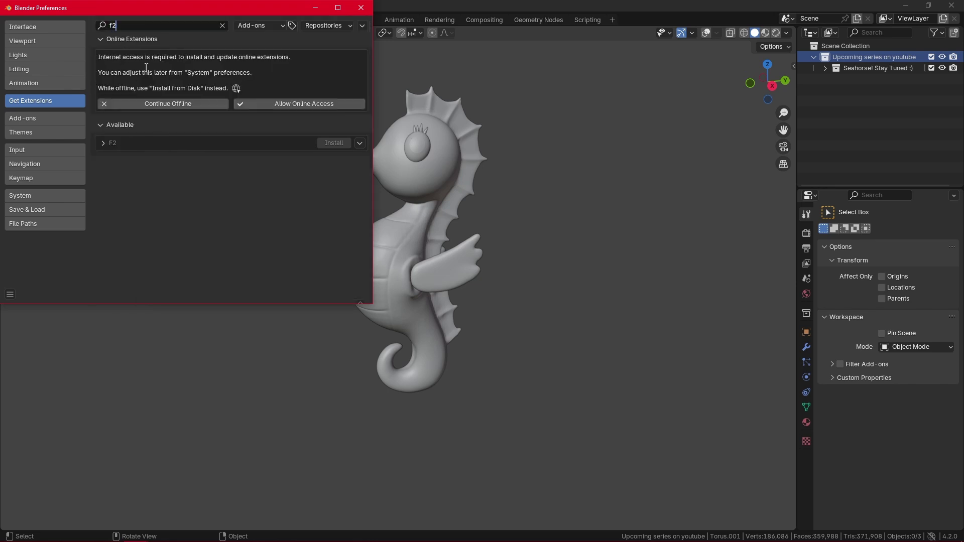
pyautogui.press('Return')
pyautogui.click(360, 144)
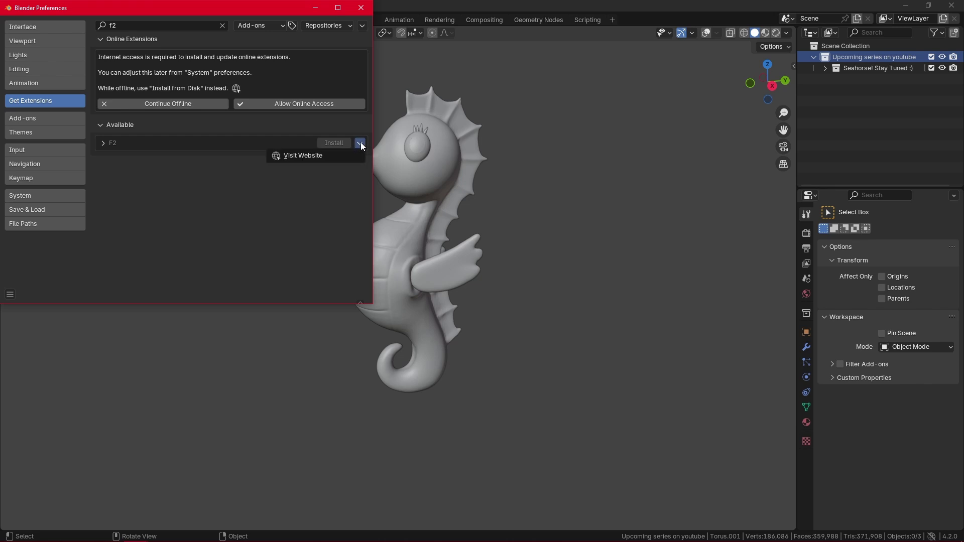
pyautogui.click(361, 141)
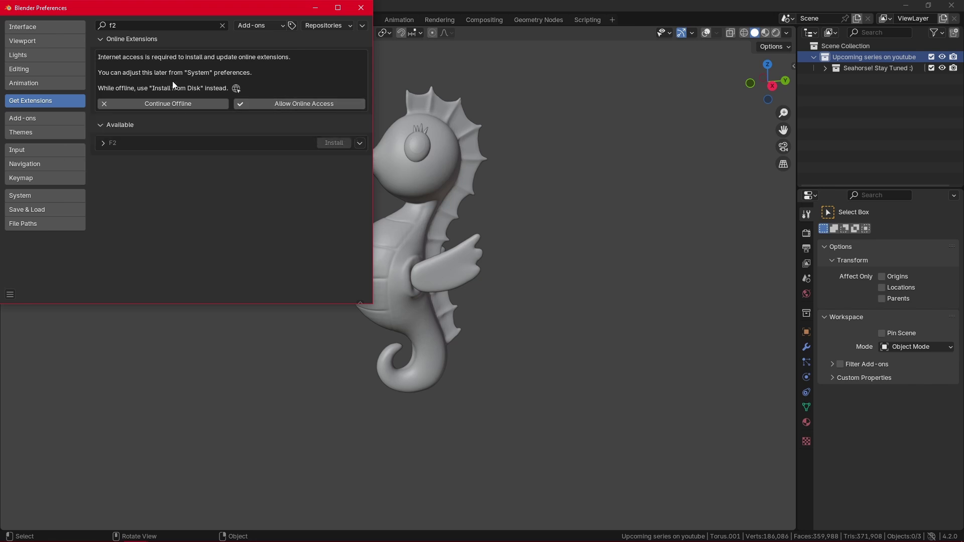
# Step: Enable Allow Online Access under System > Network, then go back to Get Extensions
pyautogui.click(72, 193)
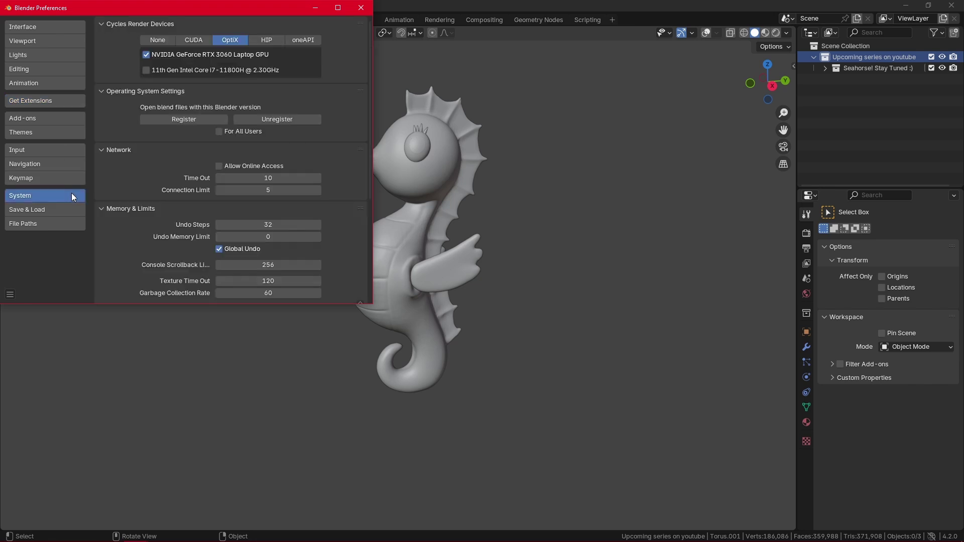
pyautogui.click(219, 166)
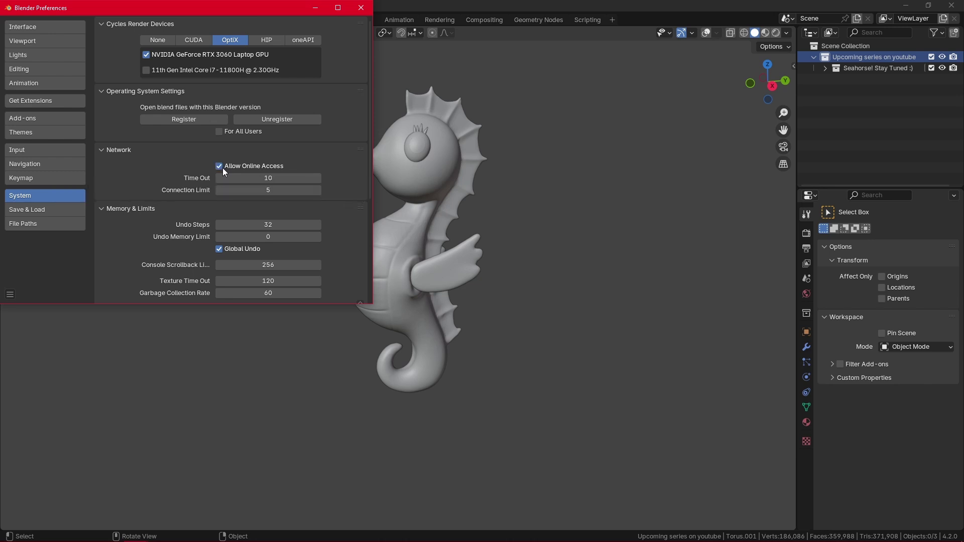
pyautogui.click(40, 103)
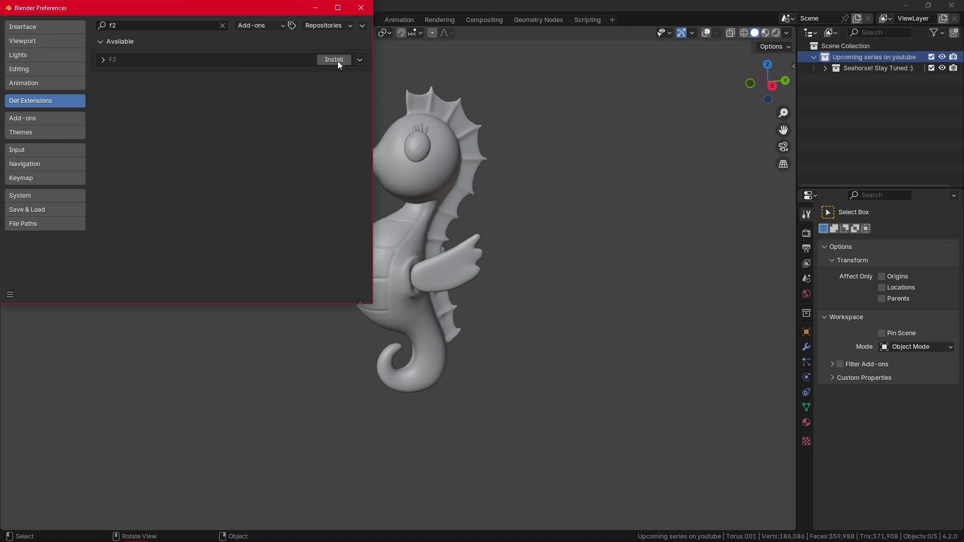
# Step: Install F2 and confirm it shows enabled as version 1.8.4 in the Add-ons list
pyautogui.click(338, 61)
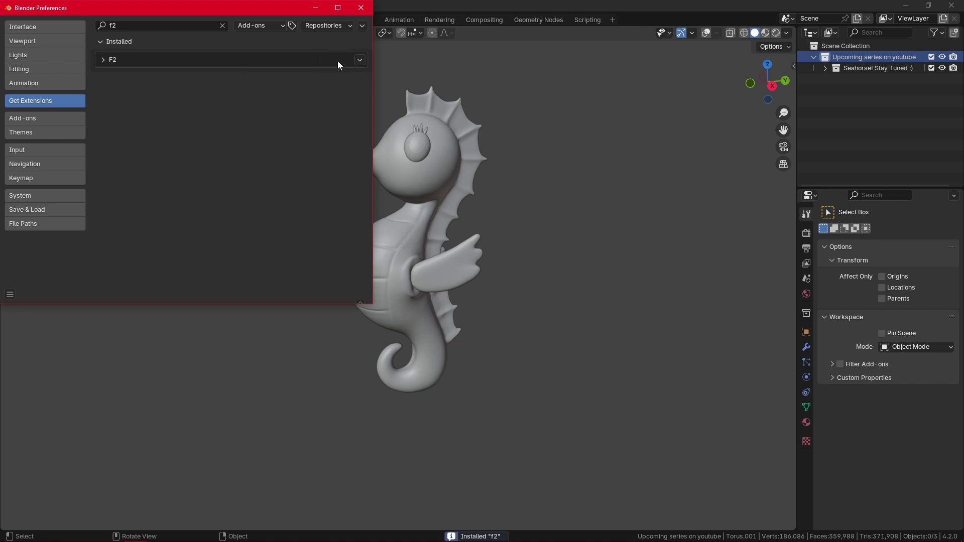
pyautogui.click(101, 60)
pyautogui.click(101, 61)
pyautogui.click(65, 116)
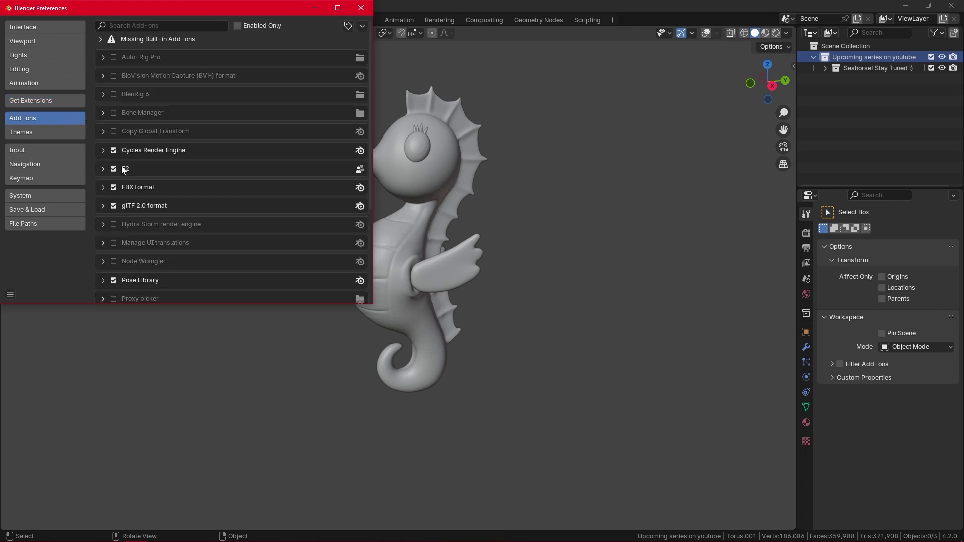
pyautogui.click(100, 169)
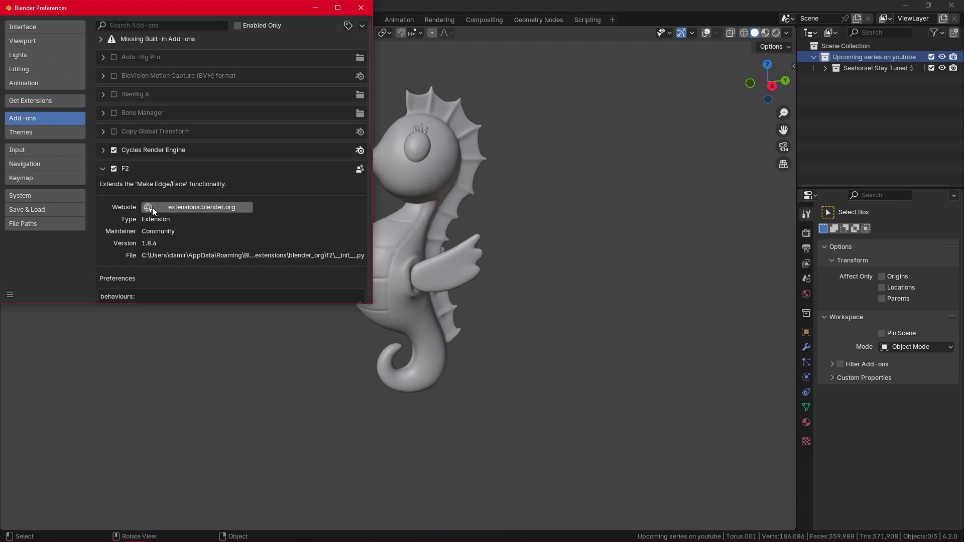
pyautogui.click(104, 169)
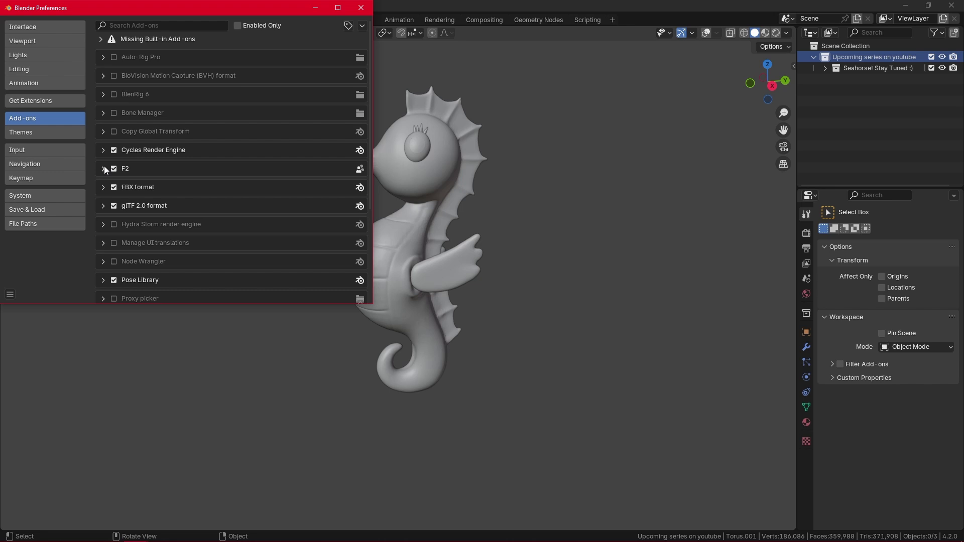
# Step: Replace the 'f2' search with 'loop' and choose Visit Website from LoopTools' Install dropdown
pyautogui.click(71, 103)
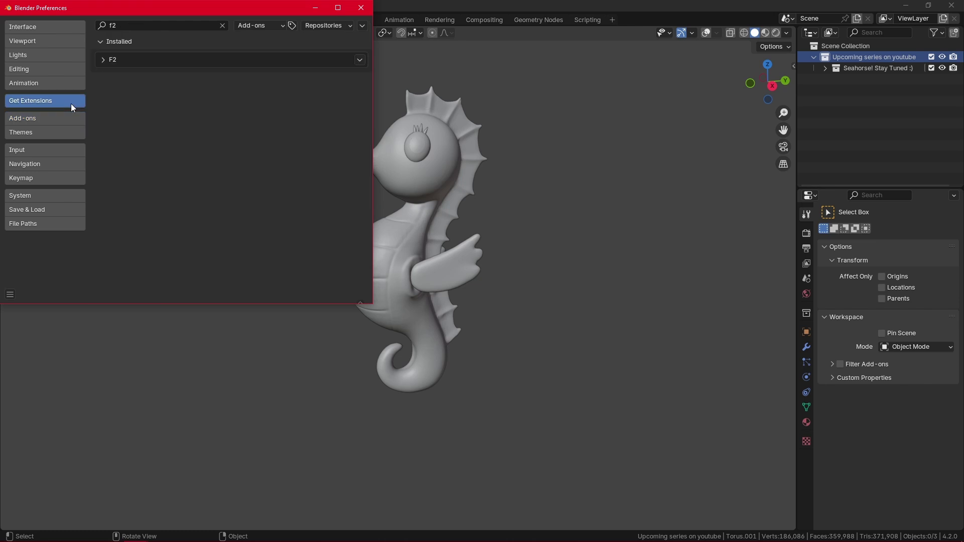
pyautogui.click(223, 25)
pyautogui.click(208, 26)
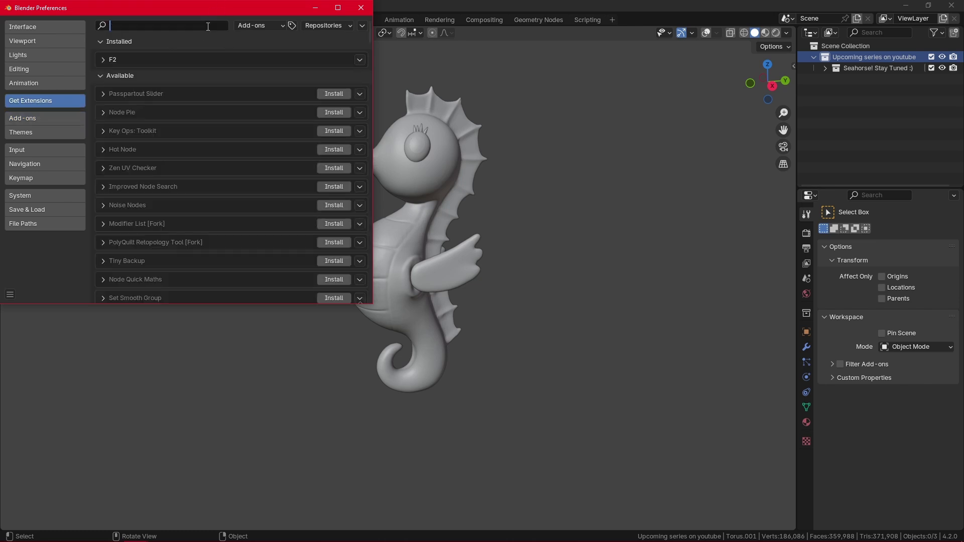
pyautogui.write('loop')
pyautogui.press('Return')
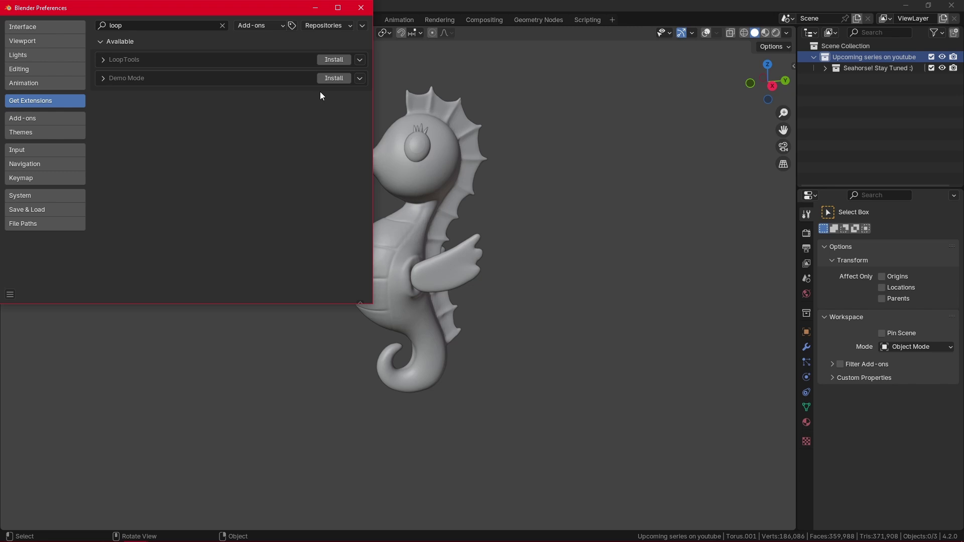
pyautogui.click(360, 60)
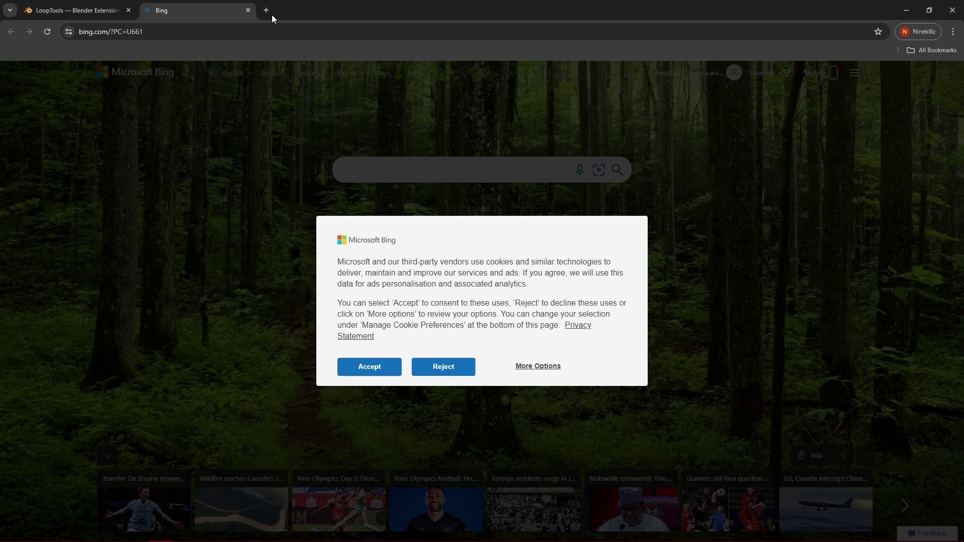
# Step: Close the Bing tab, choose Get Add-on for LoopTools, and restore down the browser beside Blender
pyautogui.click(248, 10)
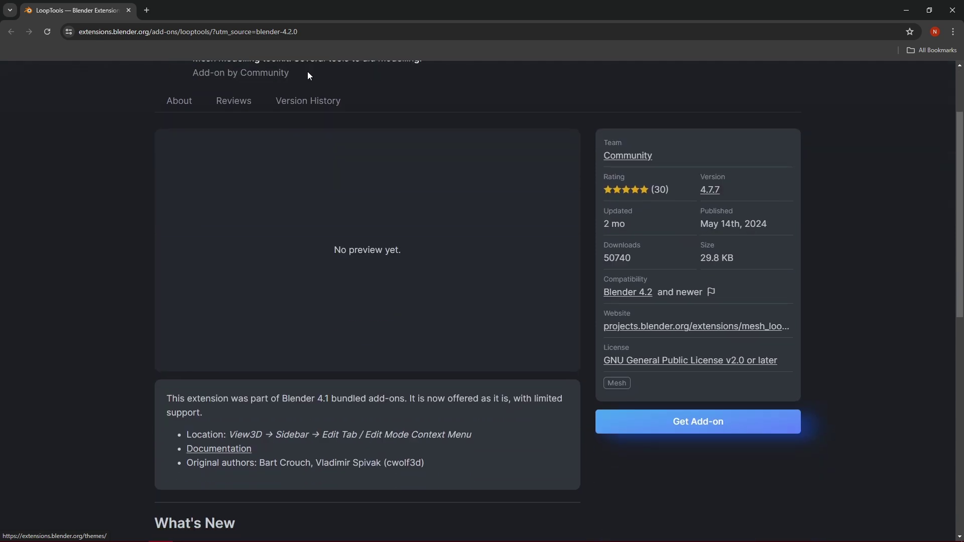
pyautogui.scroll(-2, 322, 78)
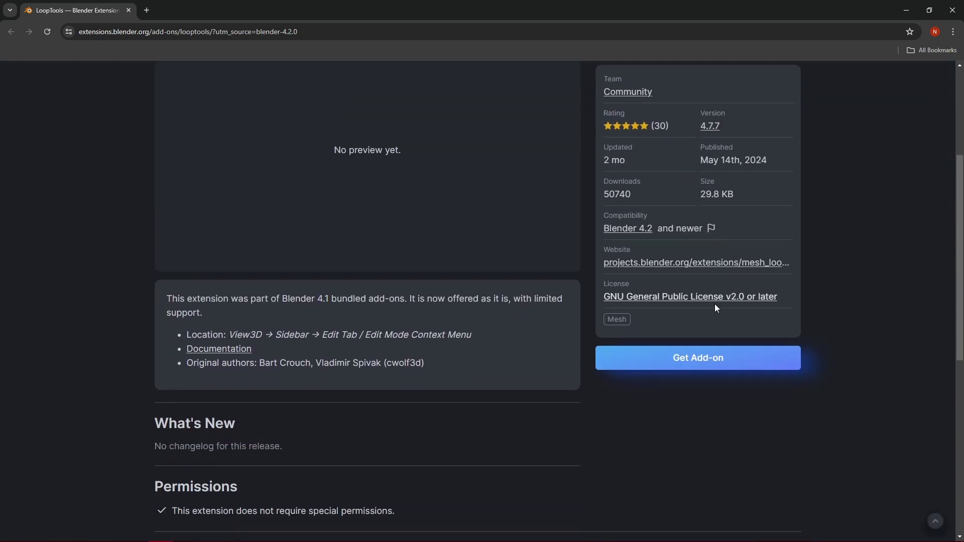
pyautogui.click(716, 361)
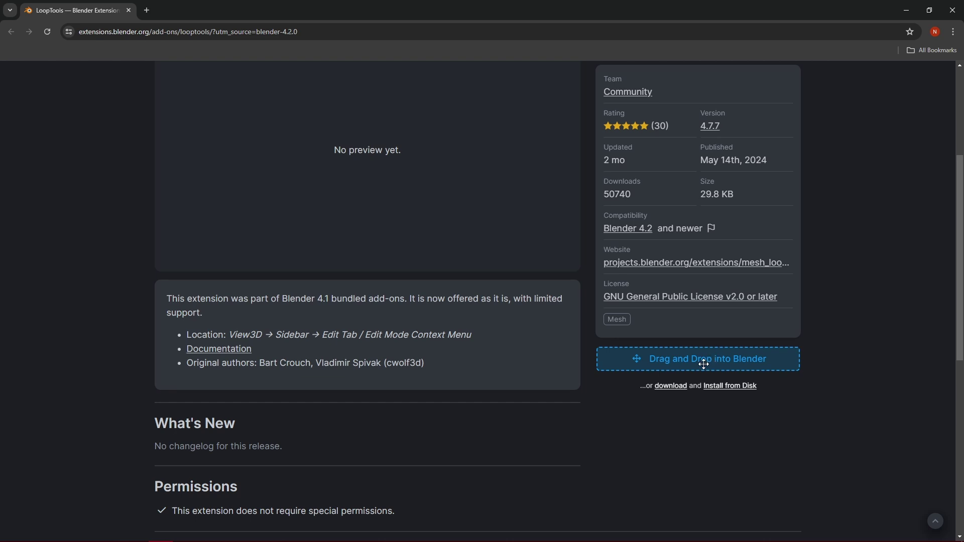
pyautogui.click(929, 11)
pyautogui.scroll(-10, 321, 201)
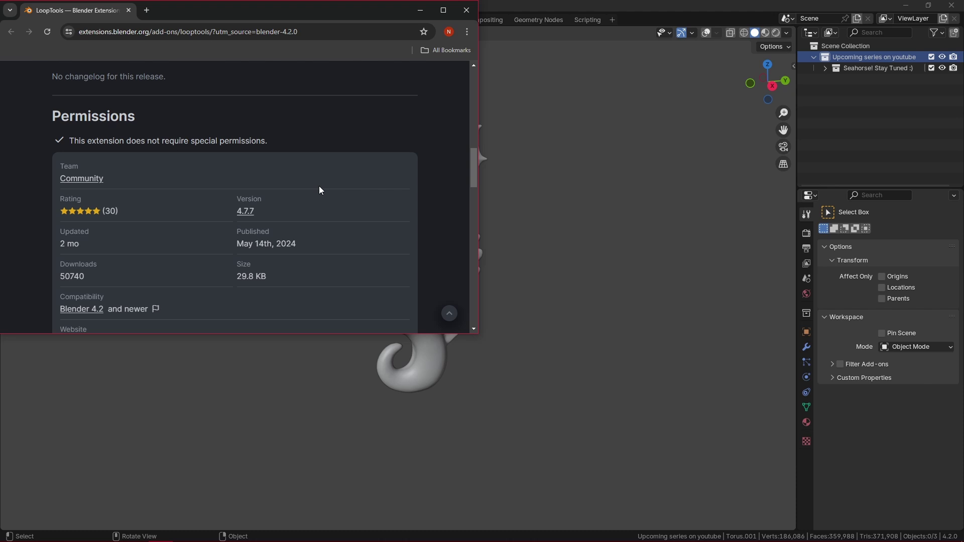
pyautogui.scroll(-2, 319, 190)
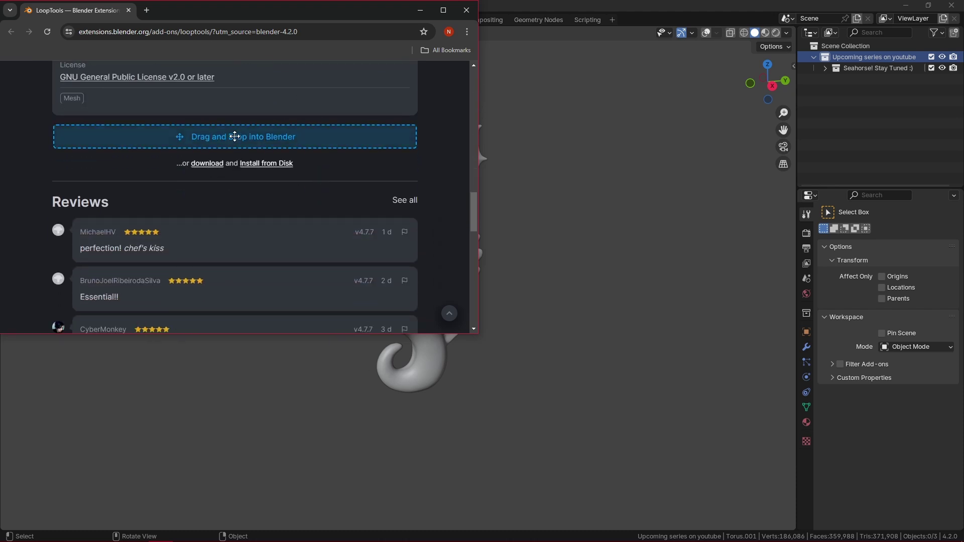
# Step: Drag LoopTools' Drag and Drop box into Blender, confirm with OK, and inspect the LoopTools 4.7.7 entry
pyautogui.moveTo(235, 136); pyautogui.dragTo(576, 161)
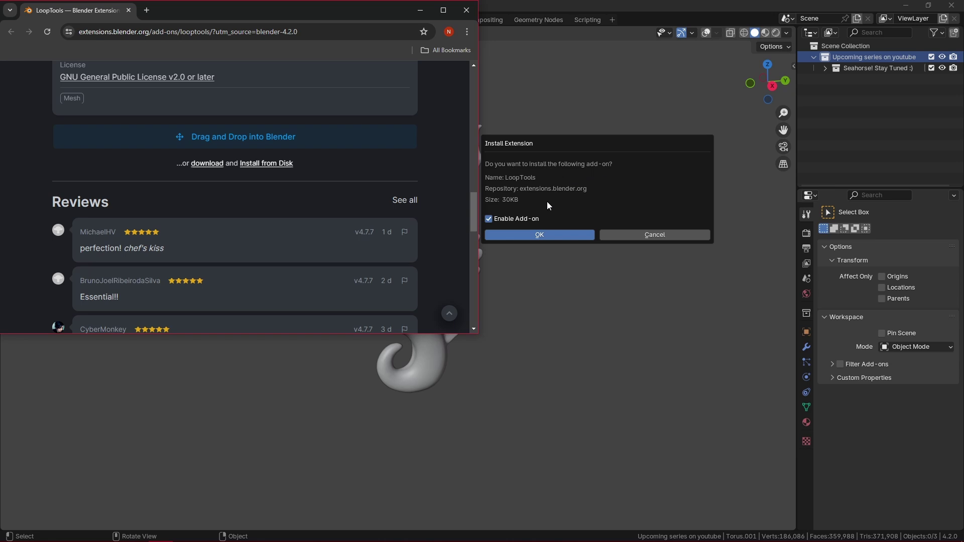
pyautogui.click(549, 234)
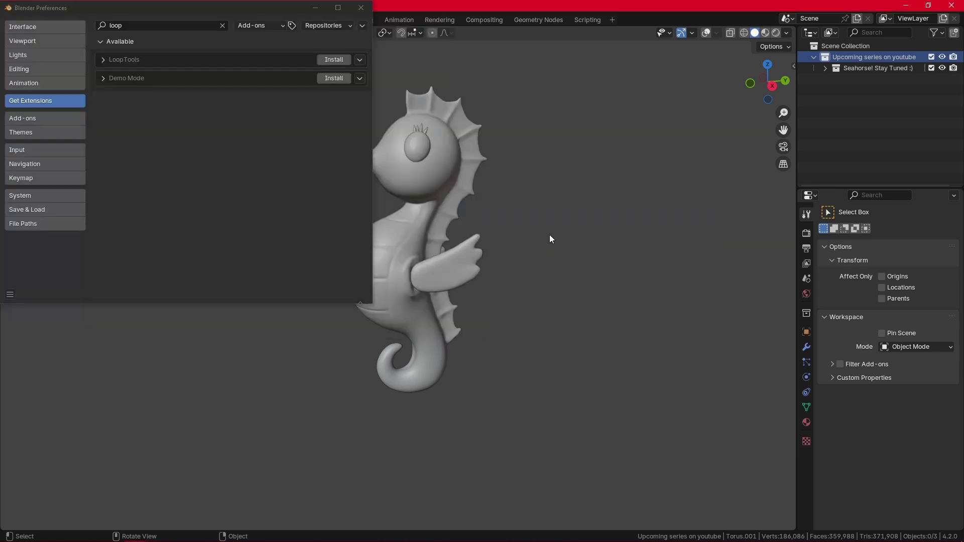
pyautogui.click(101, 64)
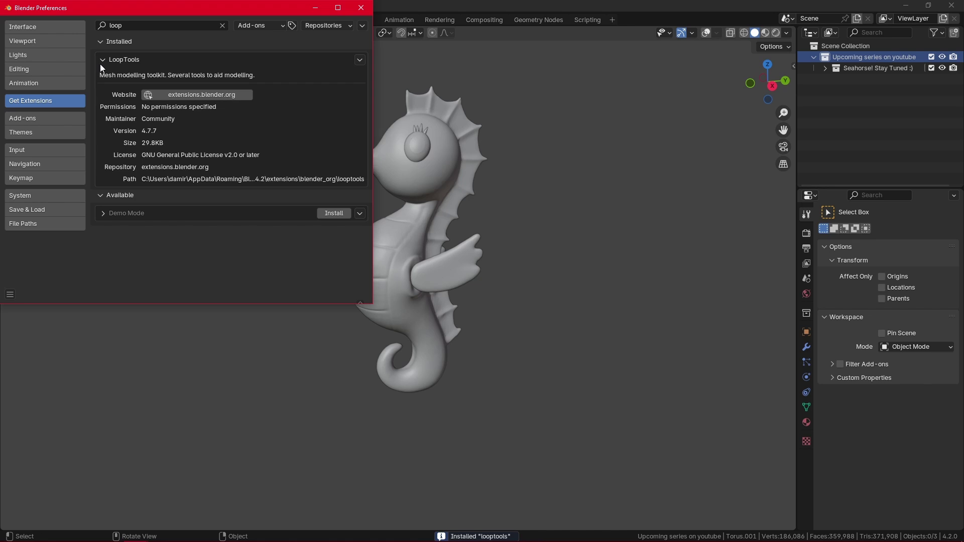
pyautogui.click(101, 64)
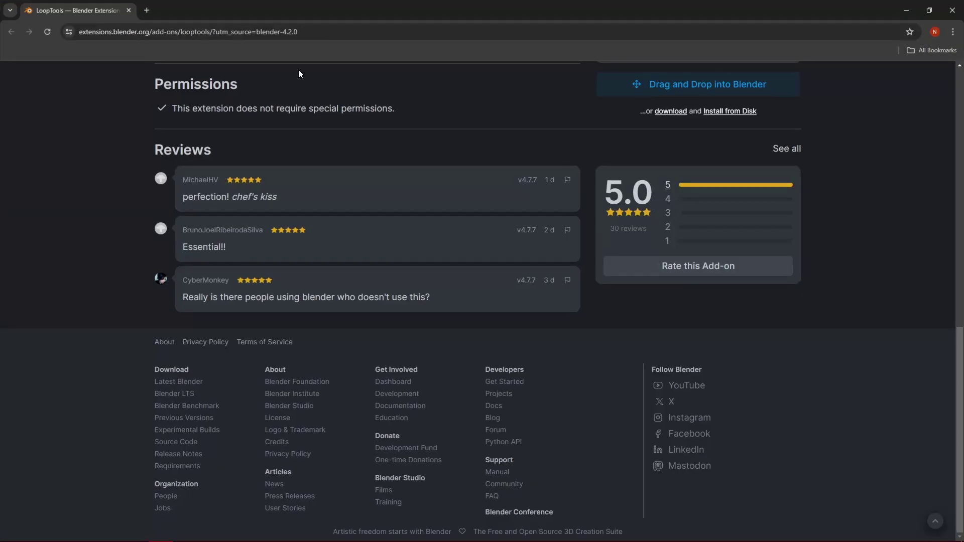
# Step: Browse the website's Add-ons listing and open the Bioxel Nodes extension page
pyautogui.scroll(10, 293, 101)
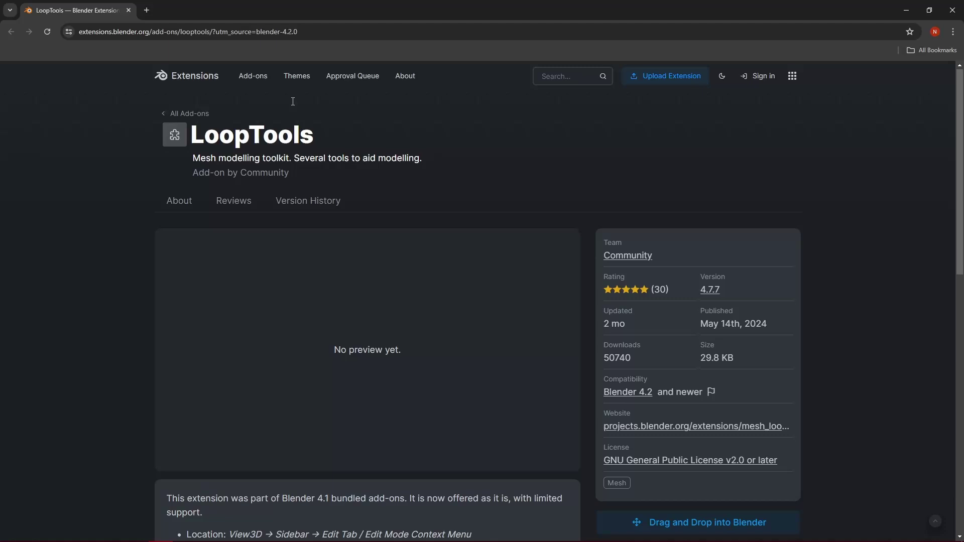
pyautogui.click(253, 77)
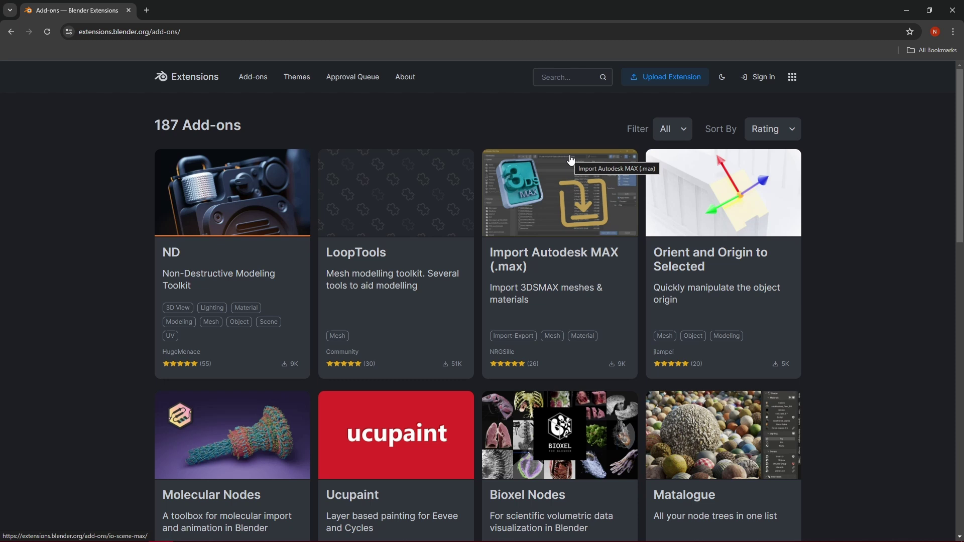
pyautogui.scroll(-5, 572, 160)
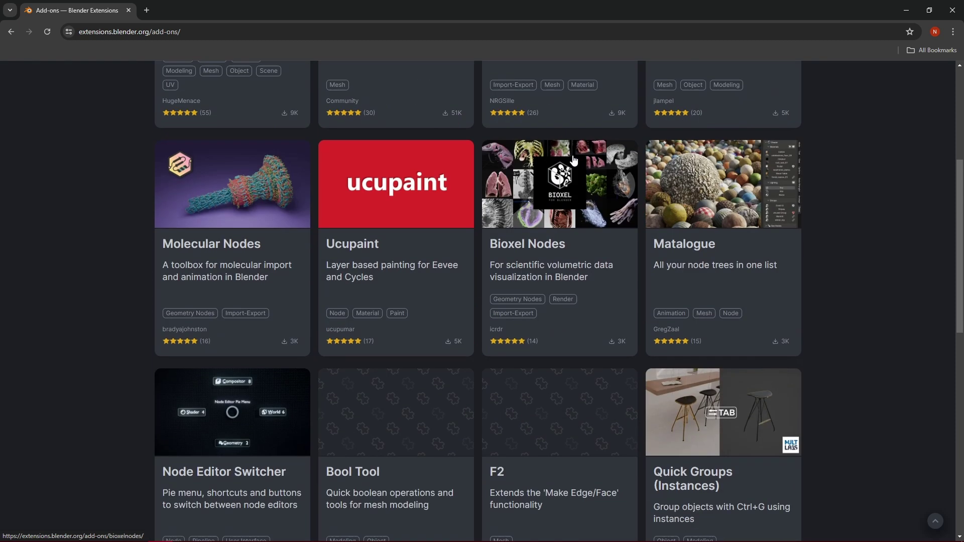
pyautogui.scroll(-1, 574, 160)
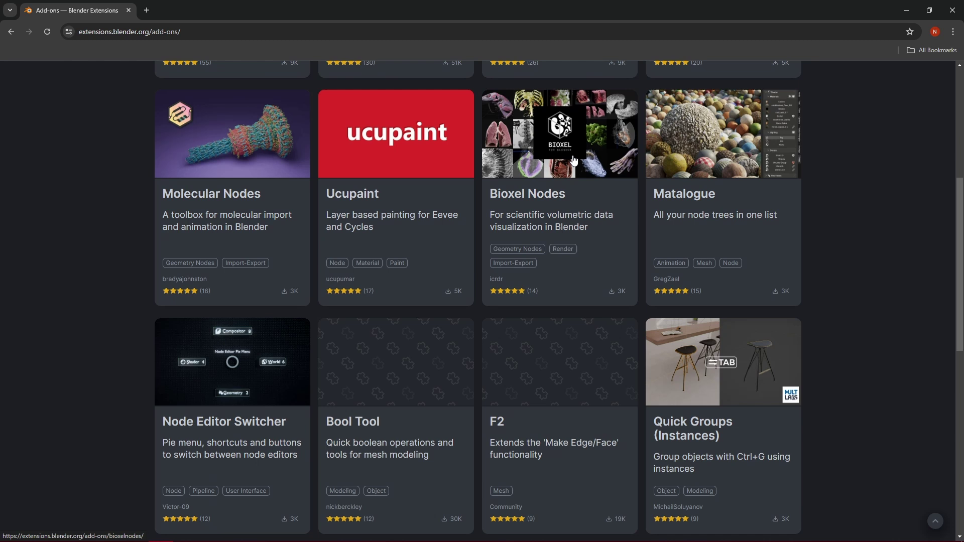
pyautogui.click(580, 144)
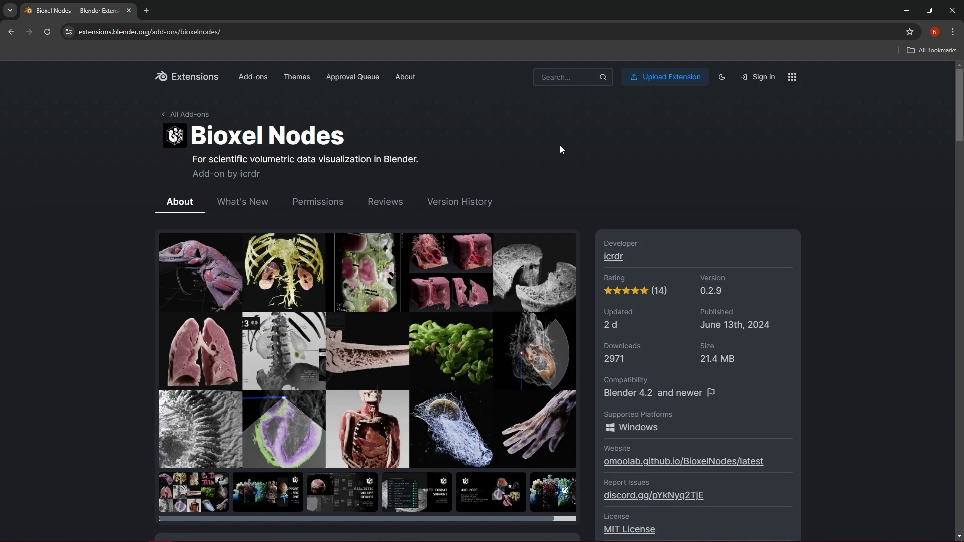
# Step: Download the Bioxel Nodes 0.2.9 zip, verify it finished, and minimize the browser
pyautogui.scroll(-3, 560, 149)
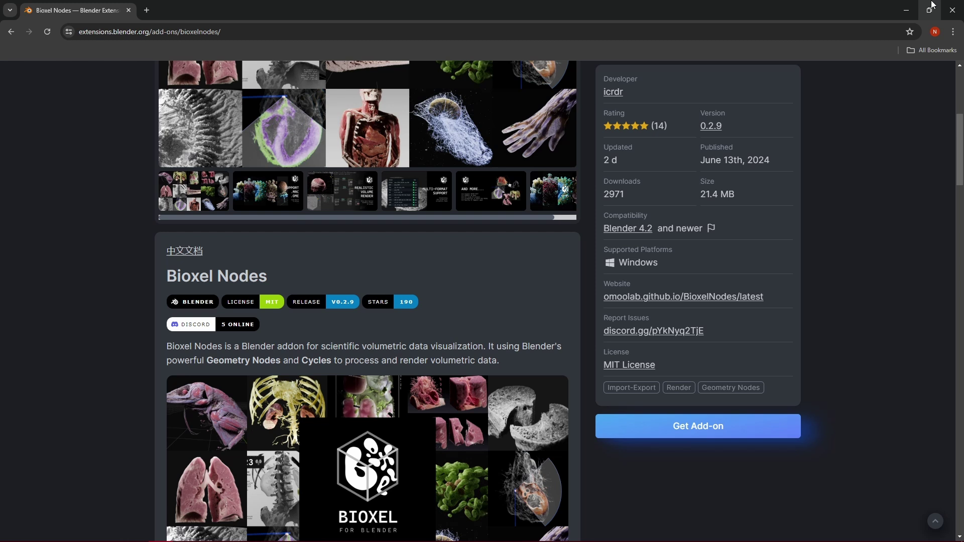
pyautogui.click(653, 432)
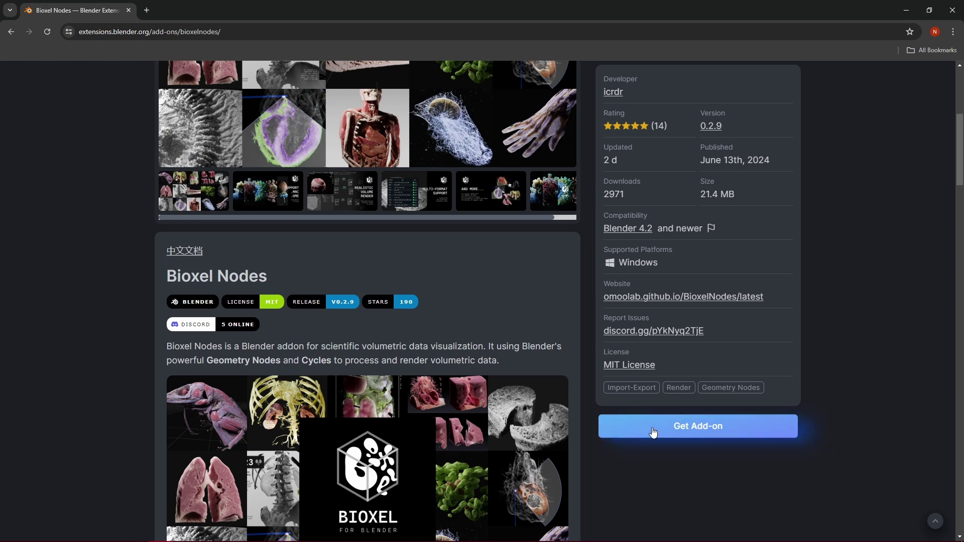
pyautogui.scroll(-2, 641, 405)
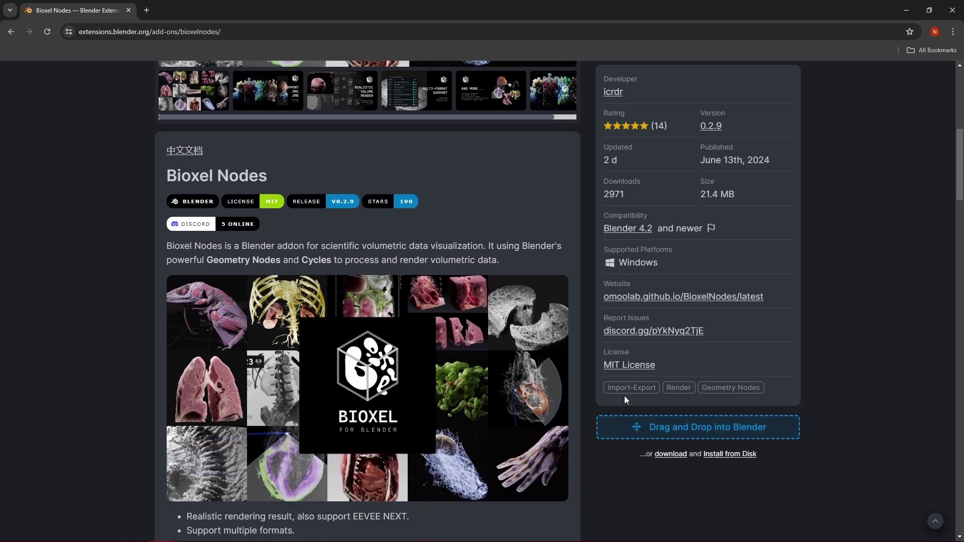
pyautogui.click(667, 455)
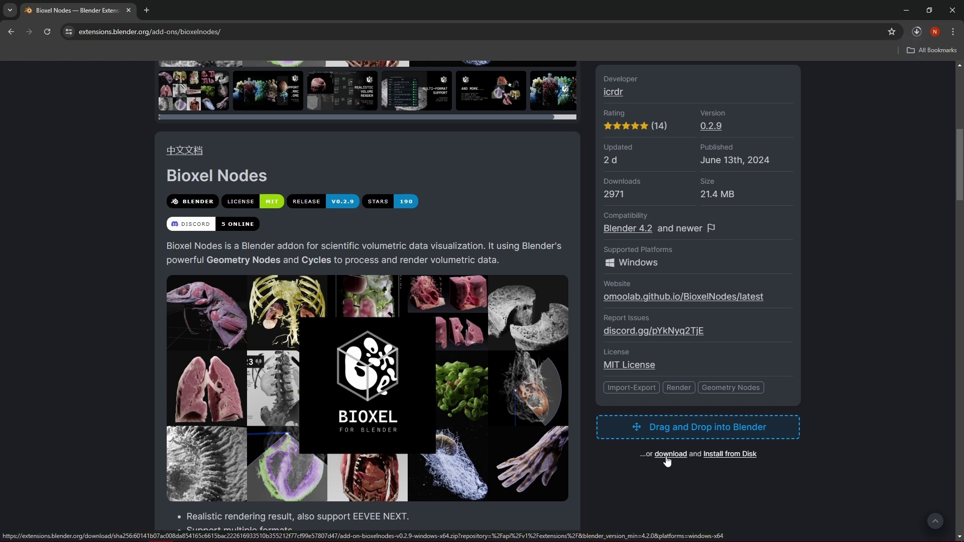
pyautogui.click(920, 31)
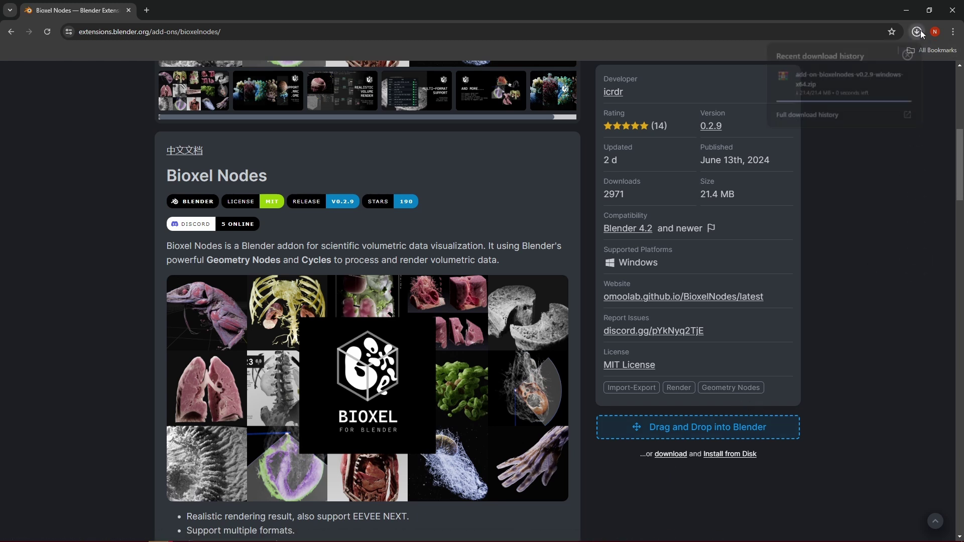
pyautogui.click(920, 30)
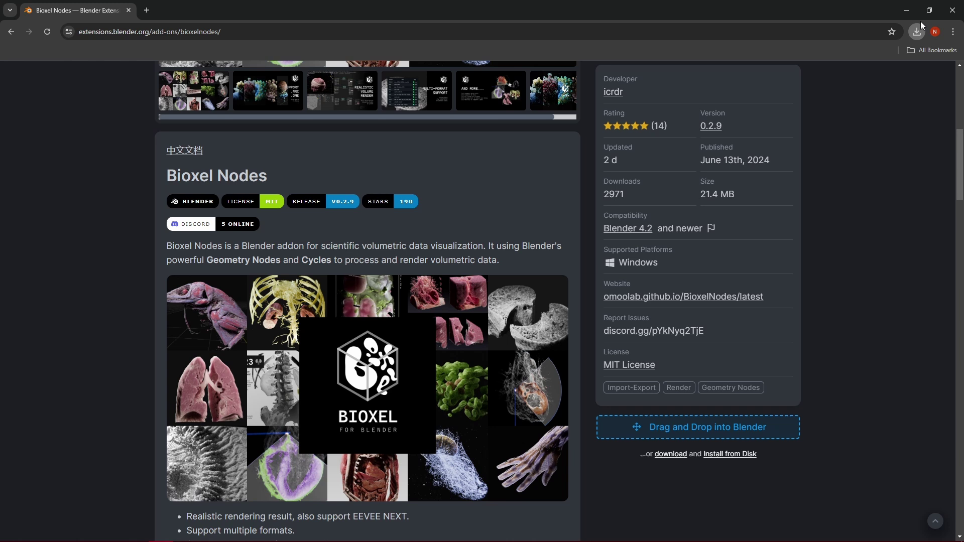
pyautogui.click(908, 7)
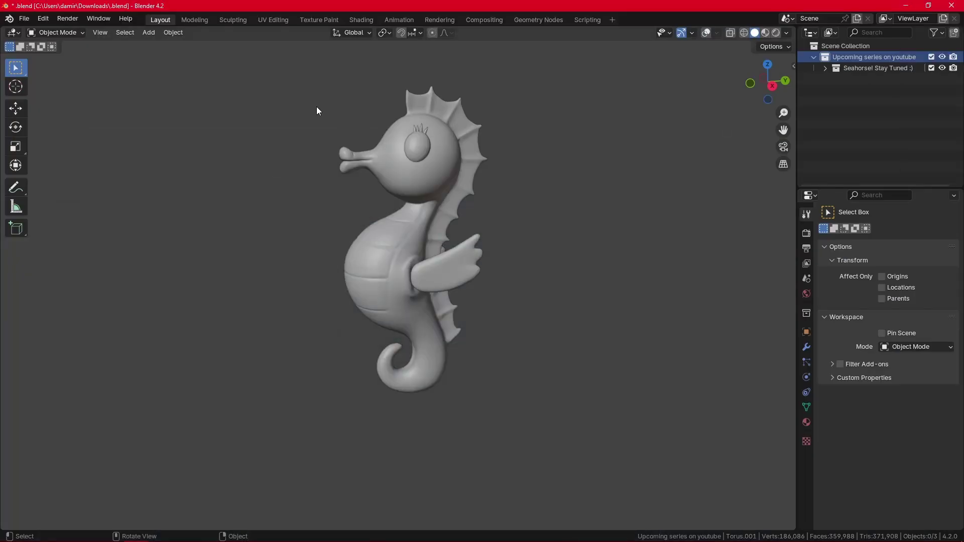
# Step: From Preferences, install add-on-bioxelnodes-v0.2.9-windows-x64.zip as an extension from disk
pyautogui.click(45, 19)
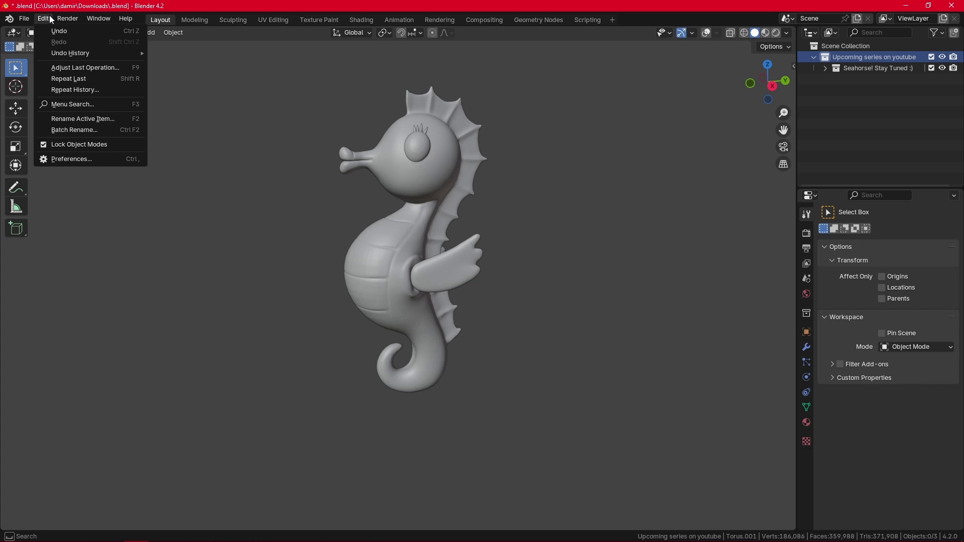
pyautogui.click(75, 159)
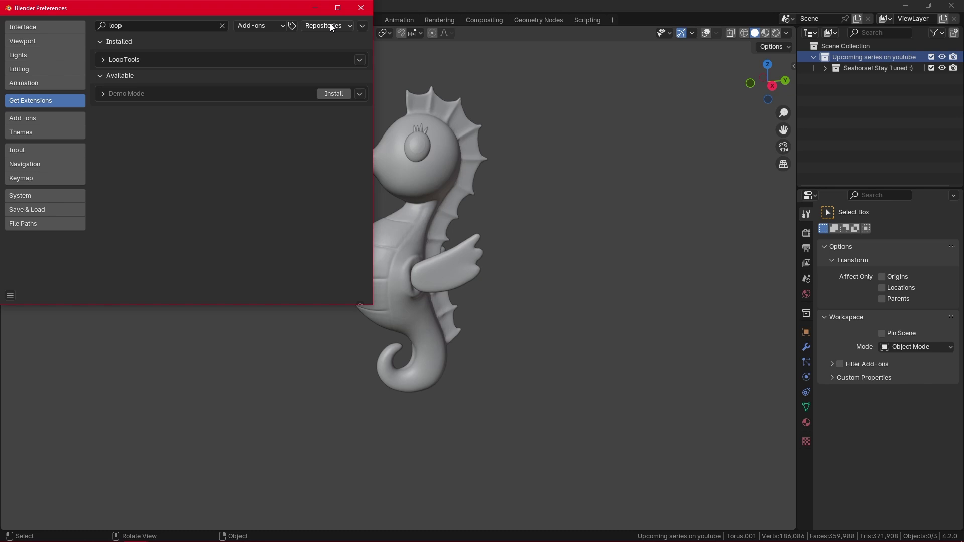
pyautogui.click(362, 26)
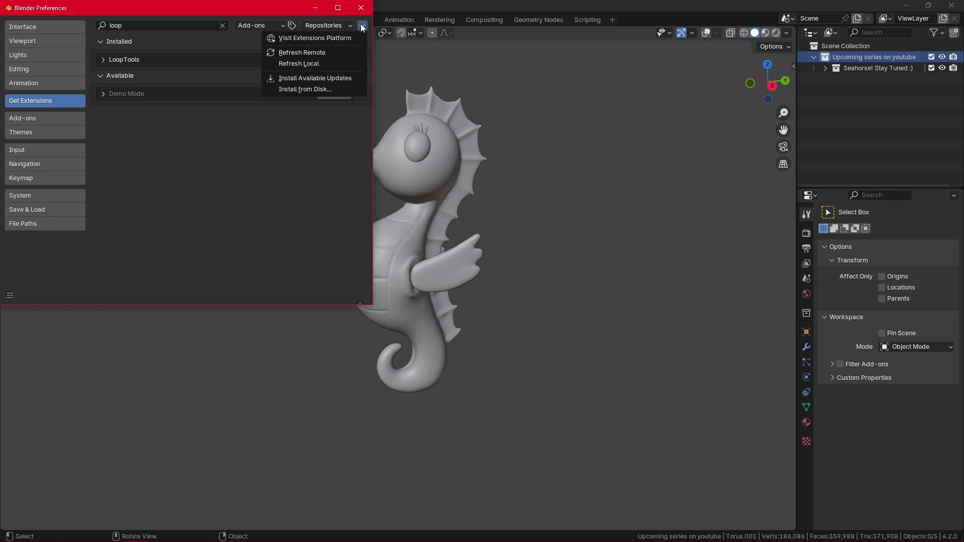
pyautogui.click(324, 89)
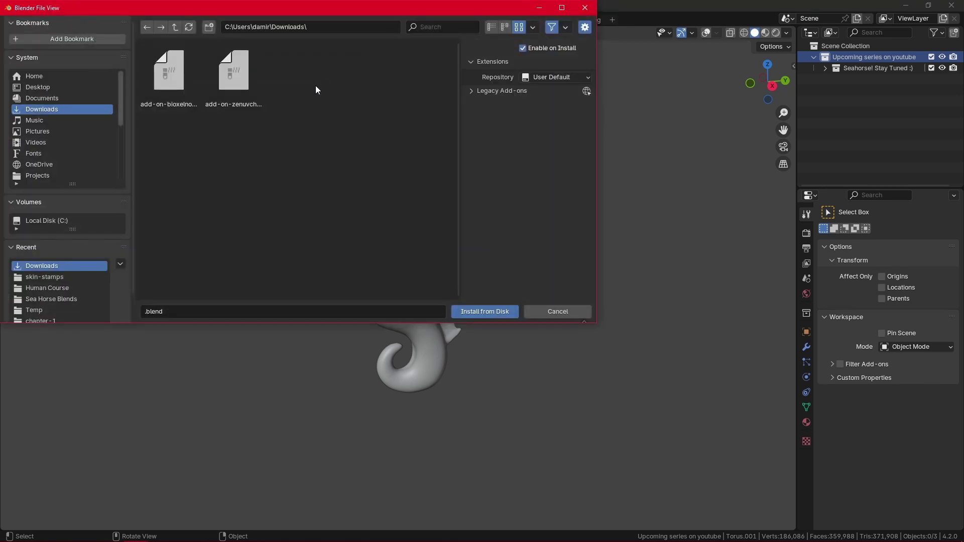
pyautogui.click(170, 82)
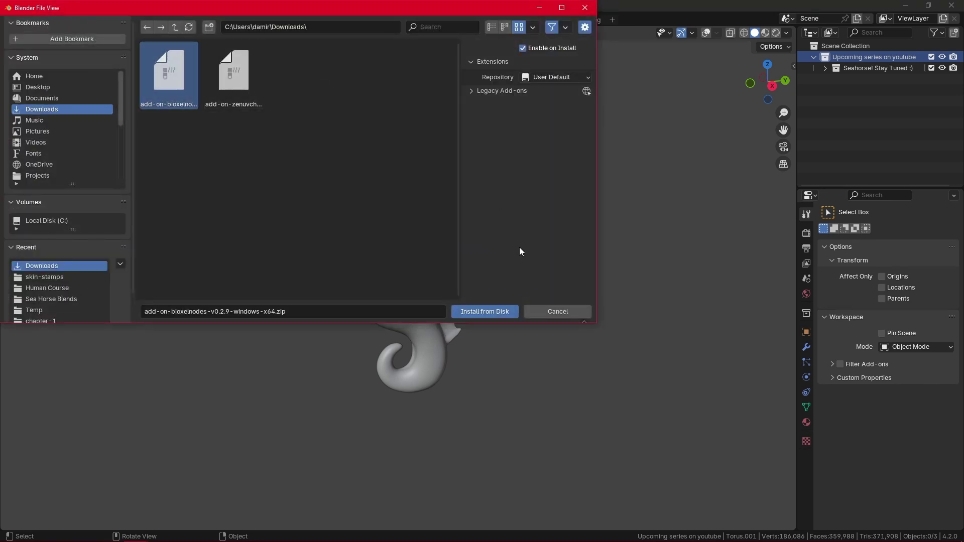
pyautogui.click(499, 311)
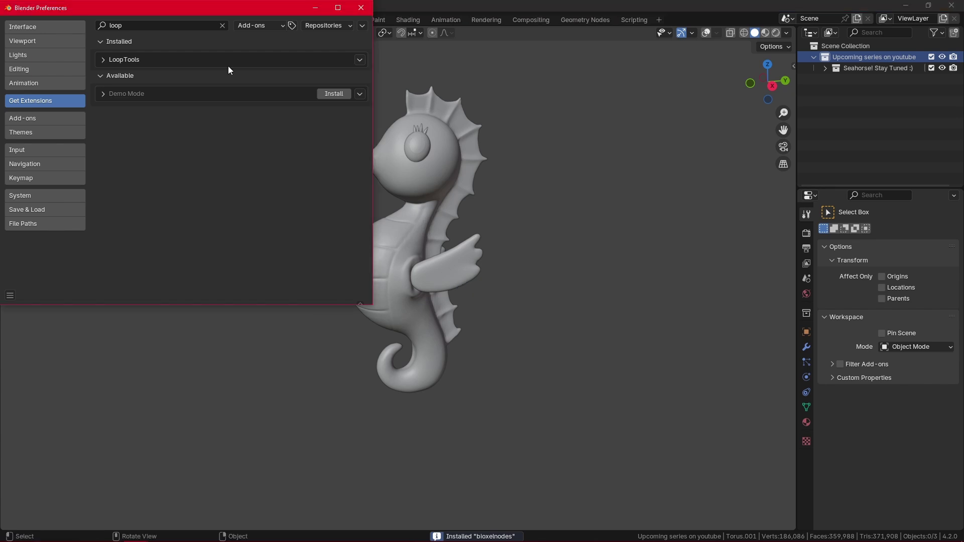
# Step: Clear the 'loop' search and check Bioxel Nodes' details under Installed beside F2 and LoopTools
pyautogui.click(225, 25)
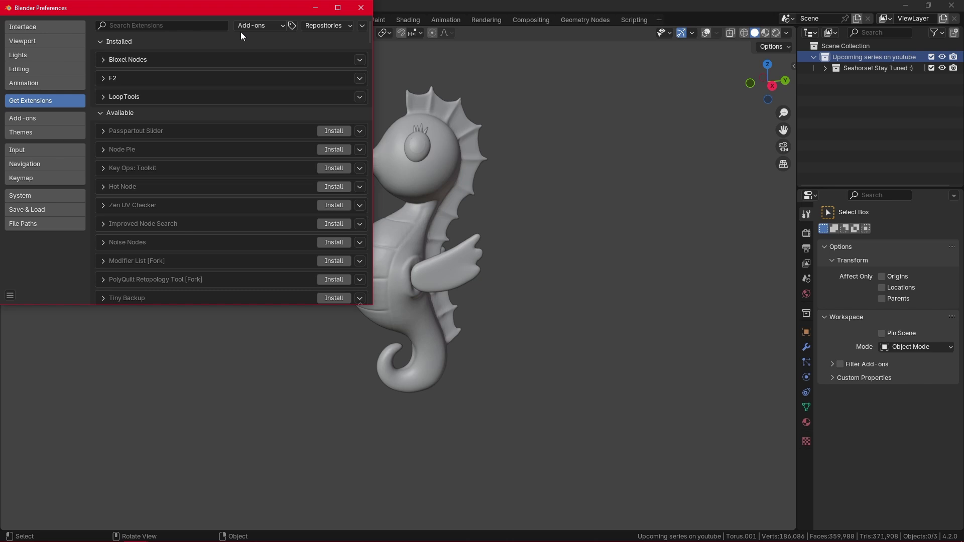
pyautogui.click(106, 62)
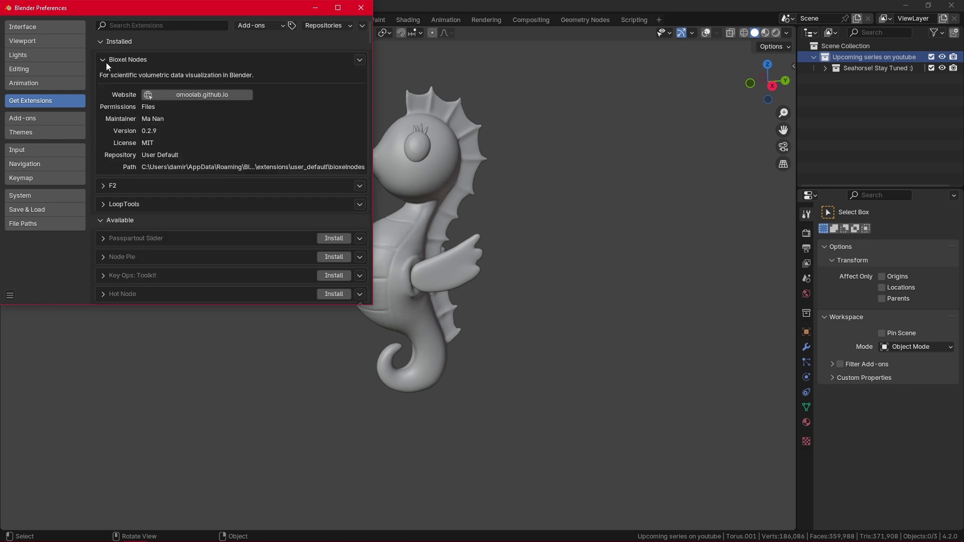
pyautogui.click(106, 62)
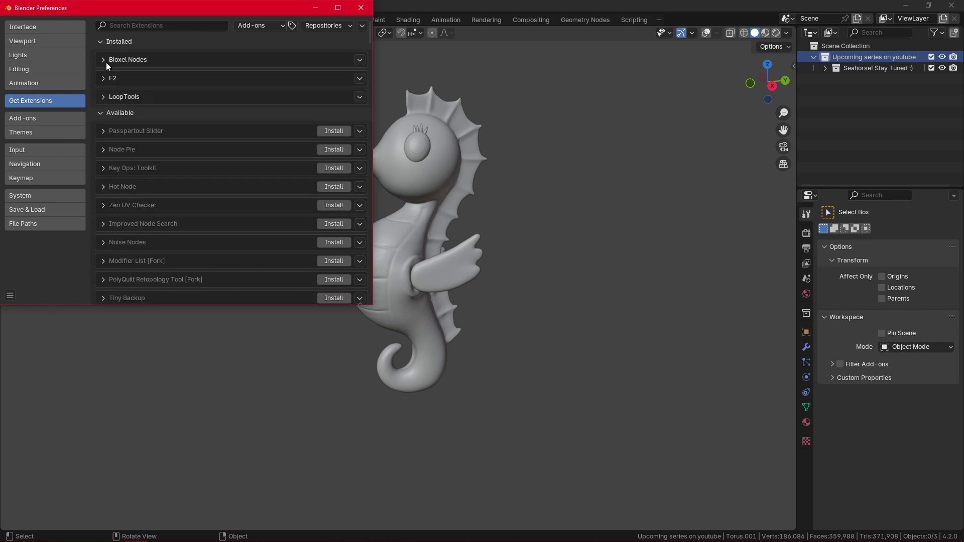